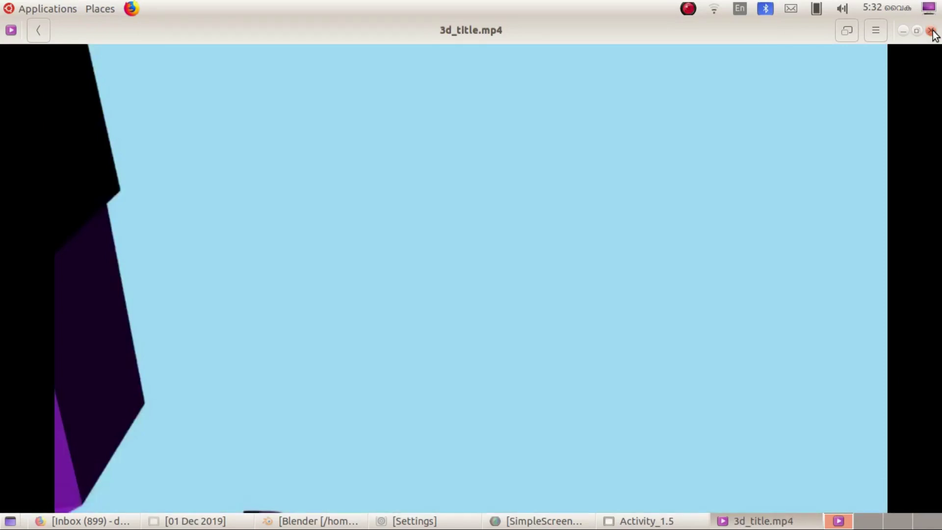
Close the title video, open 3d_title.blend from the Activity_1.5 folder in Blender, and select the GHSS EDAPPALLY text object.
left_click(933, 31)
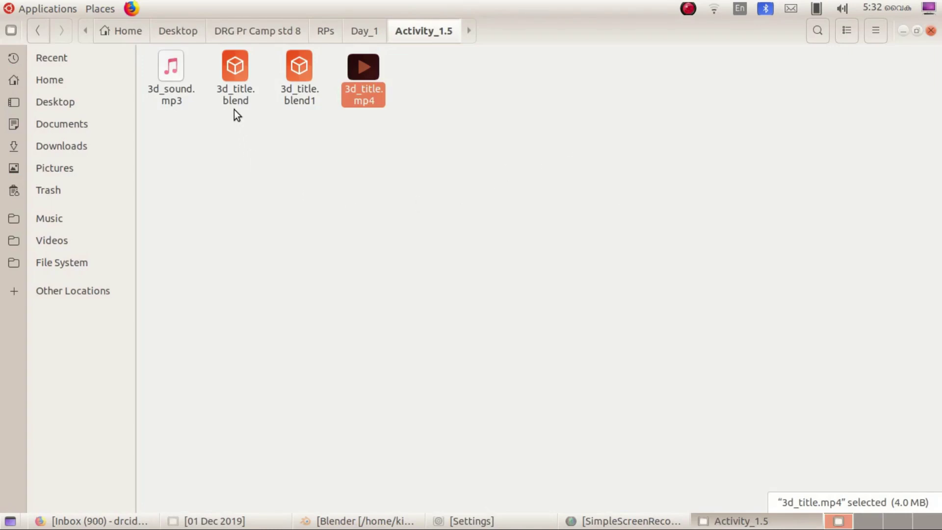
double_click(236, 88)
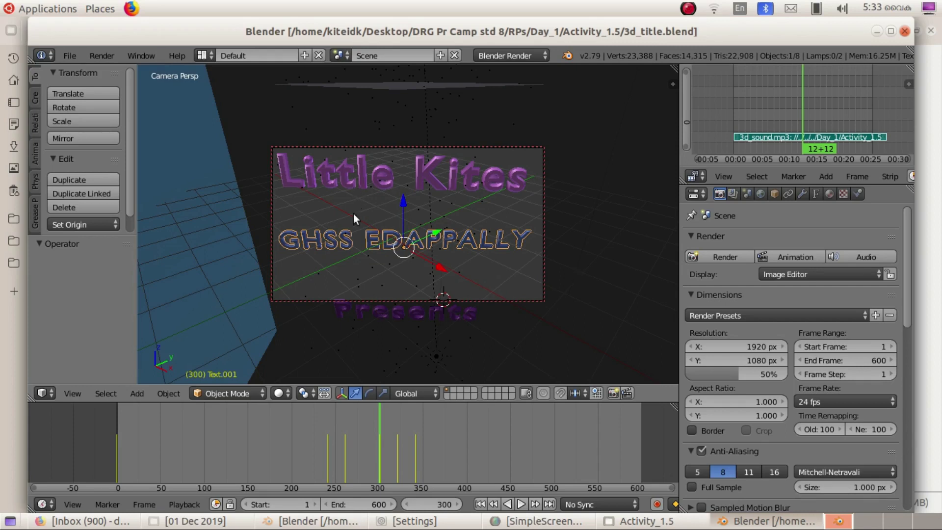
right_click(352, 180)
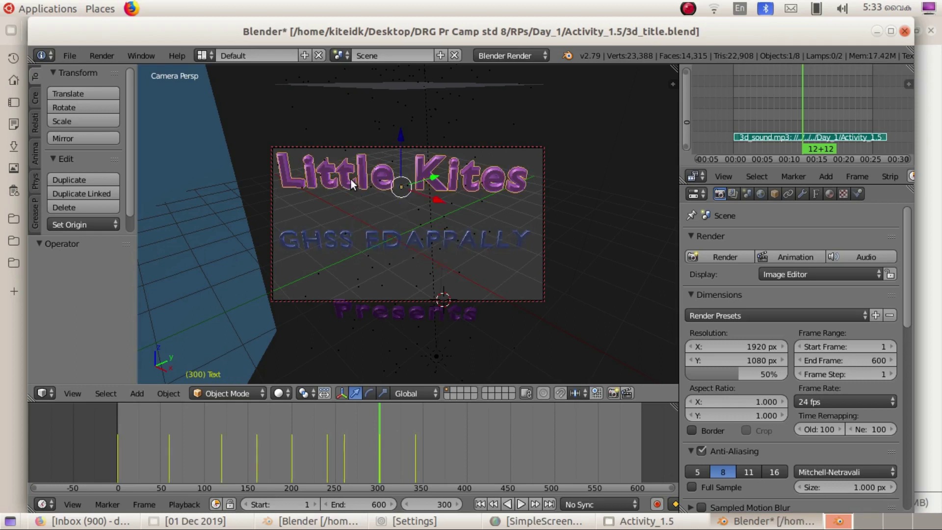
right_click(330, 240)
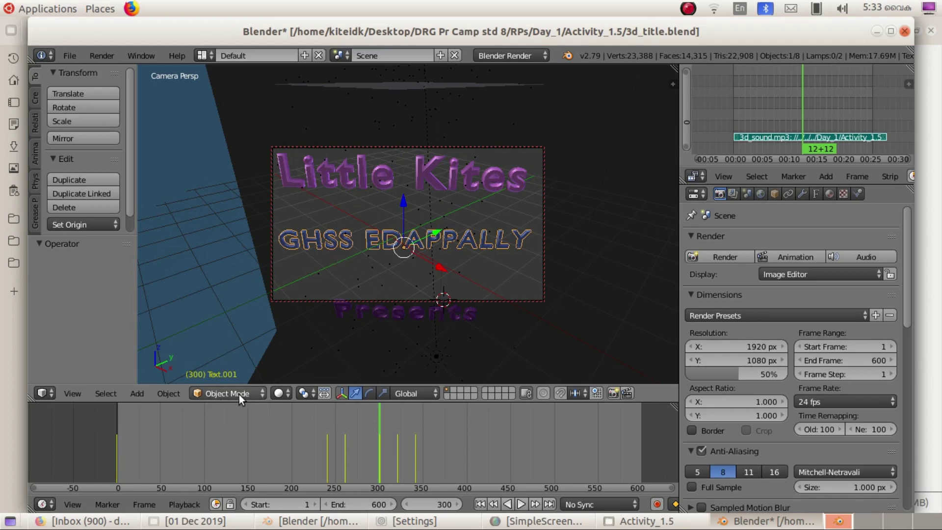
key("Tab")
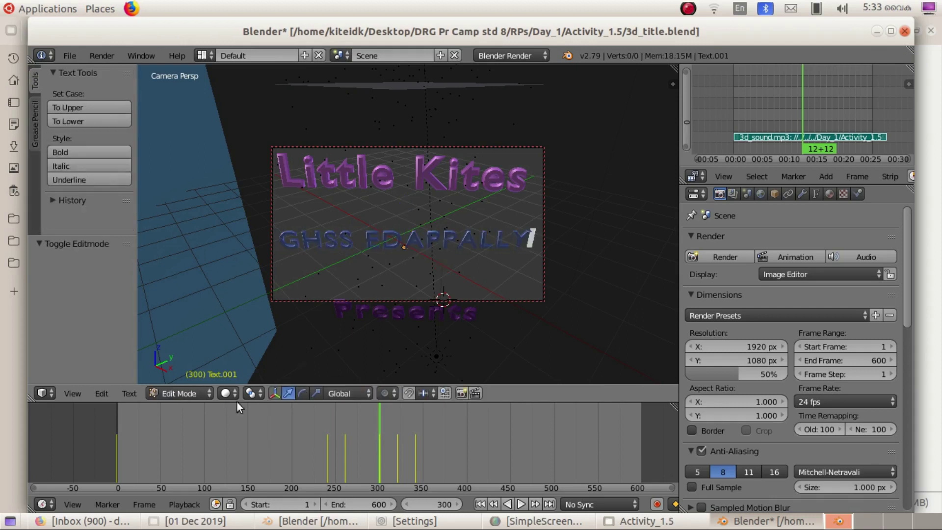
left_click(209, 396)
left_click(204, 378)
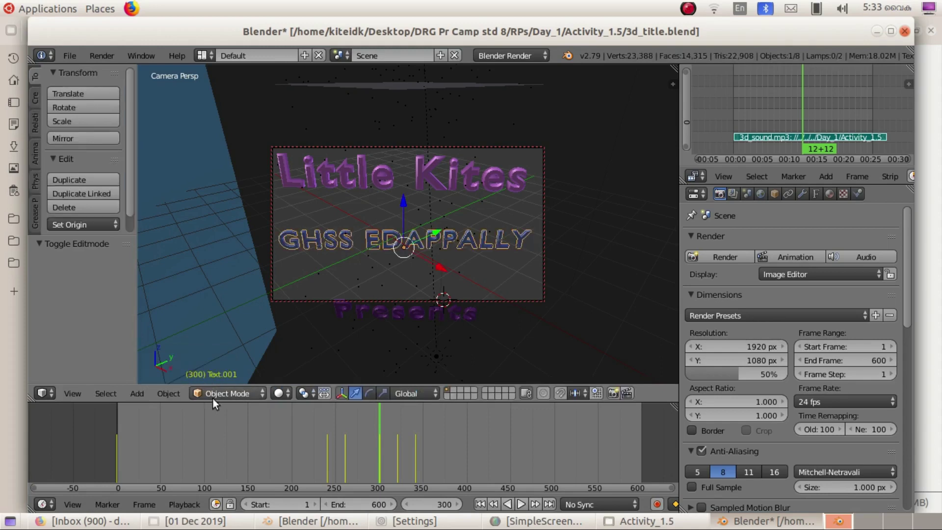
left_click(263, 394)
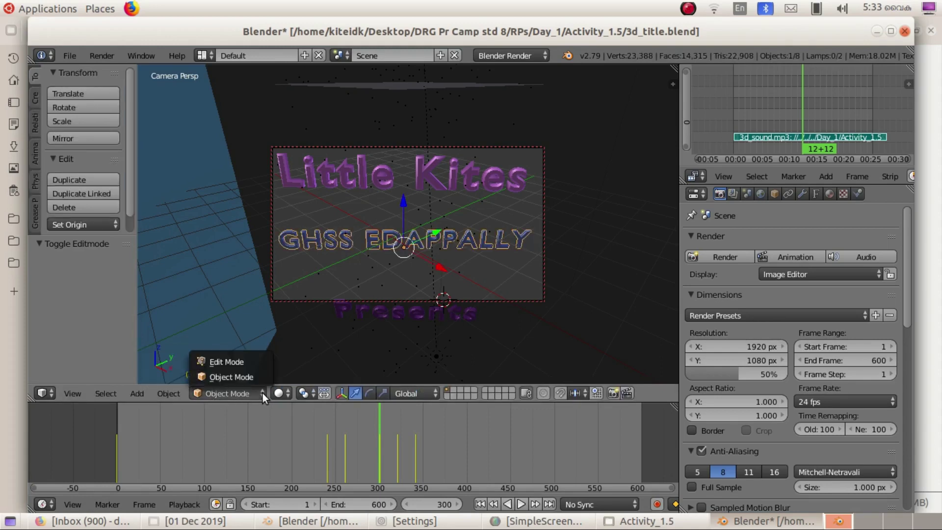
left_click(245, 362)
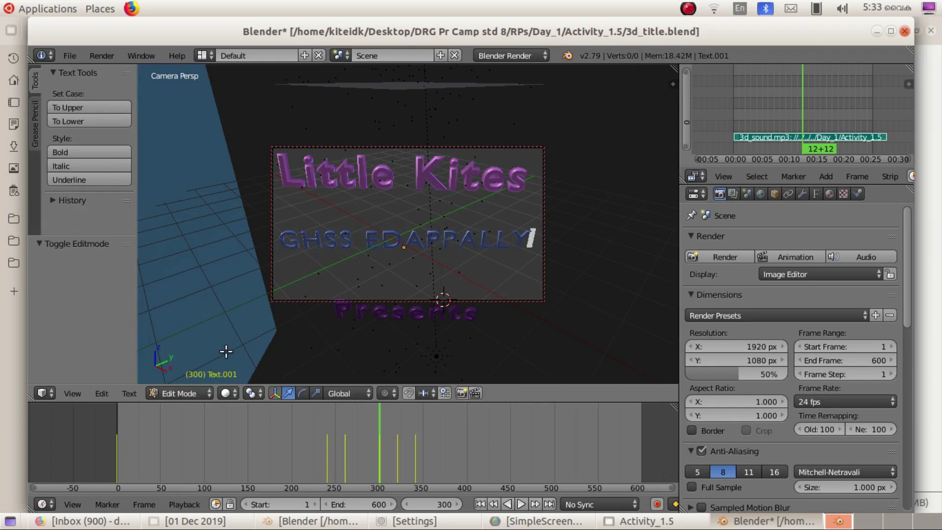
key("Tab")
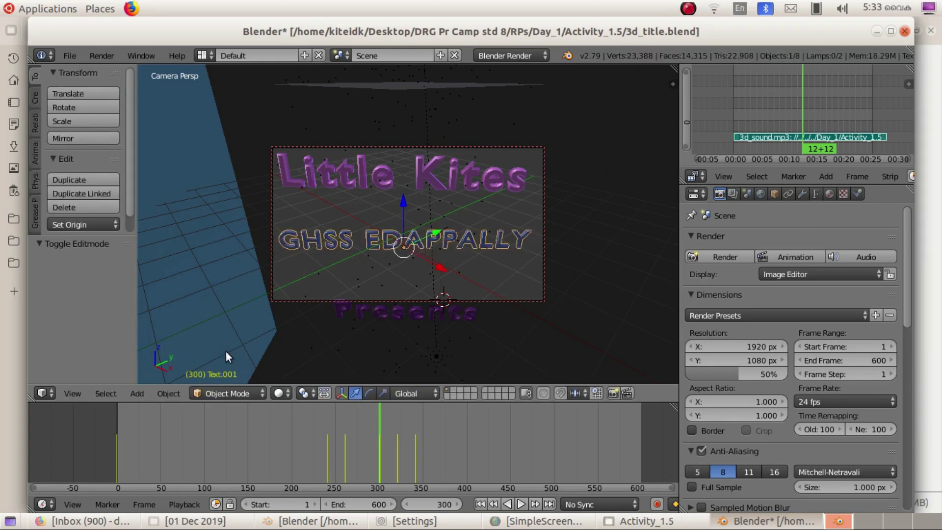
key("Tab")
key("Tab")
Replace the whole GHSS EDAPPALLY text in Edit Mode with "GHS POOCHAPRA" and leave Edit Mode.
key("Tab")
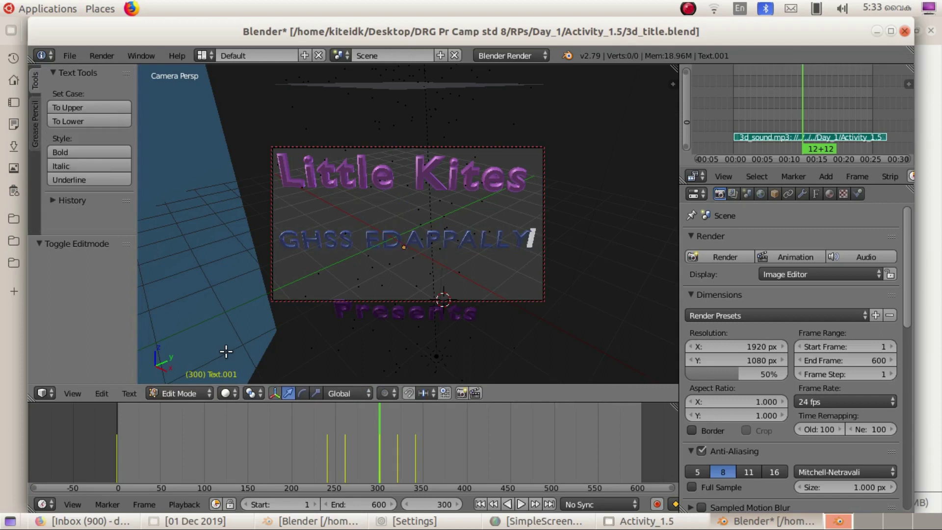
key("BackSpace")
key("BackSpace")
key("BackSpace")
key("BackSpace")
key("BackSpace")
key("BackSpace")
key("BackSpace")
key("BackSpace")
key("BackSpace")
key("BackSpace")
key("BackSpace")
key("BackSpace")
key("BackSpace")
key("BackSpace")
type("G")
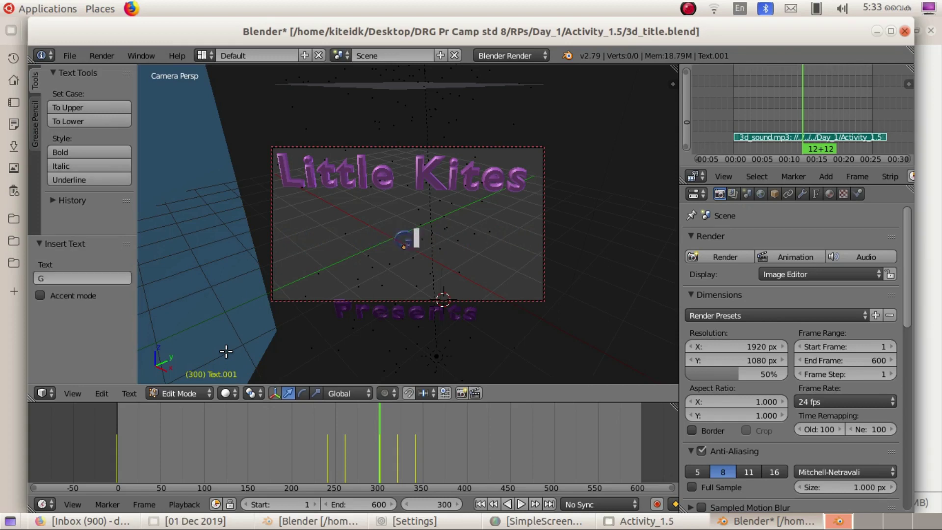
type("HS POOC")
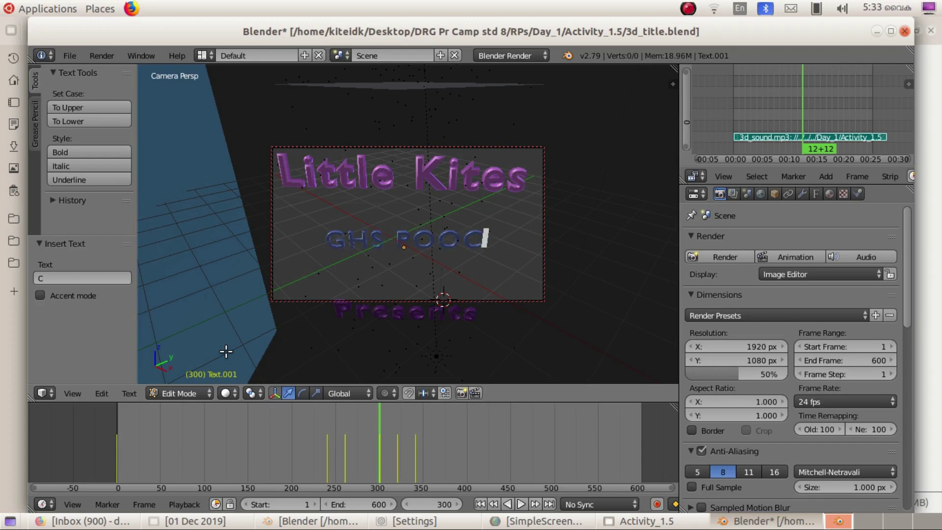
type("HAPRA")
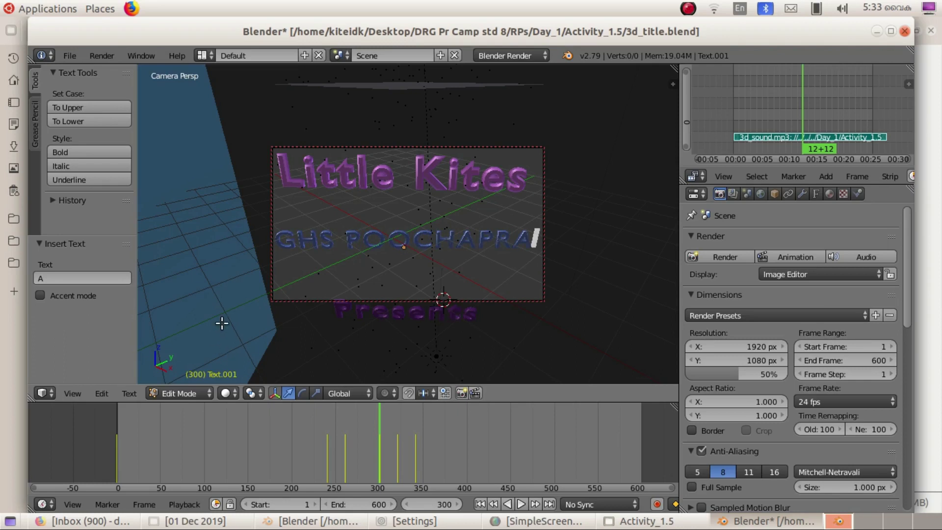
key("Tab")
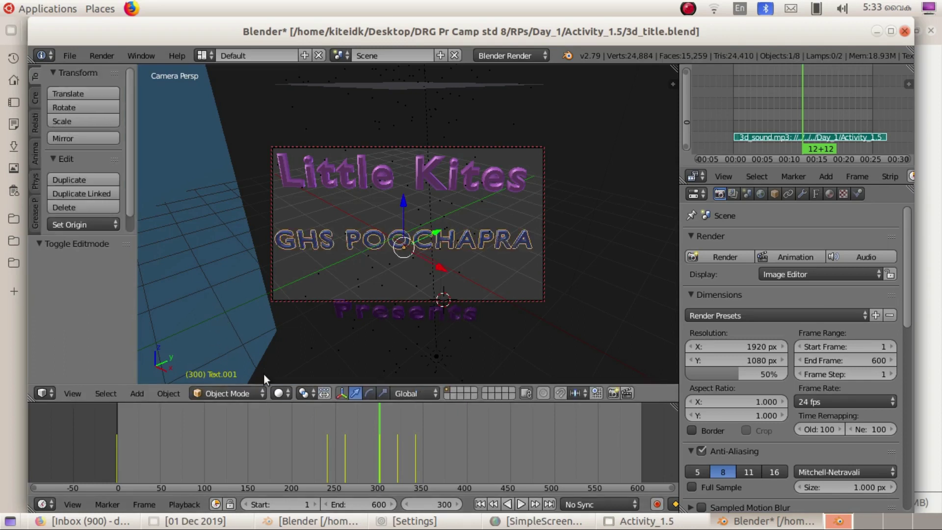
Make sure the text is in Object Mode and render the current frame as a still image.
left_click(262, 392)
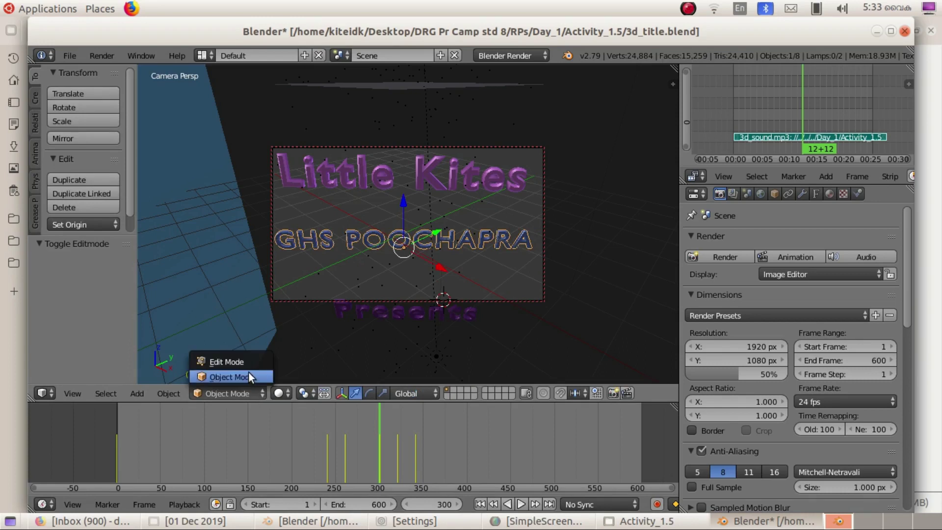
left_click(249, 372)
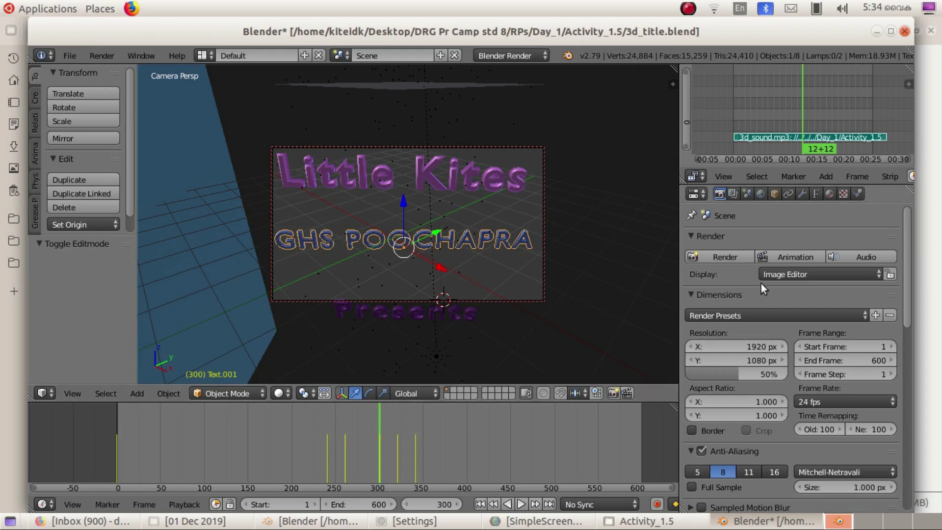
left_click(732, 256)
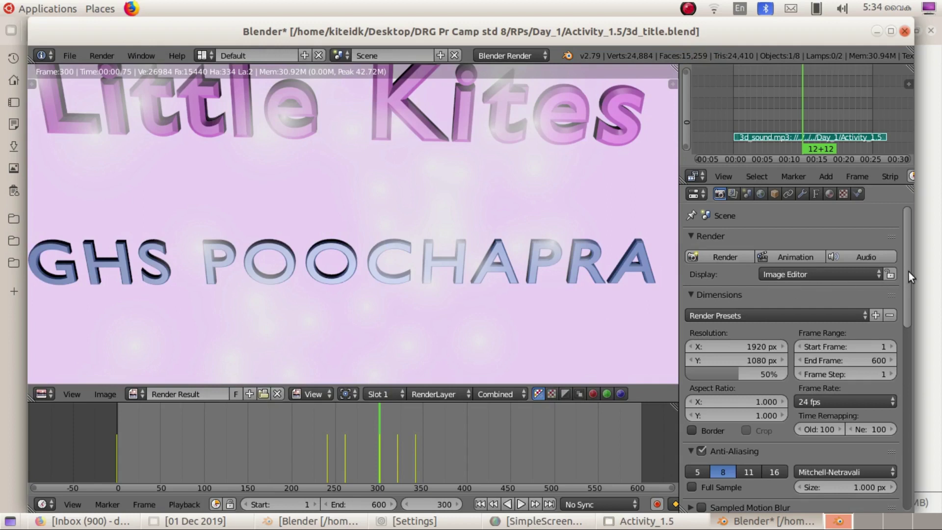
Set the render output path to the kiteidk Desktop folder with the file name ghspoochapra.
left_click_drag(909, 276, 908, 291)
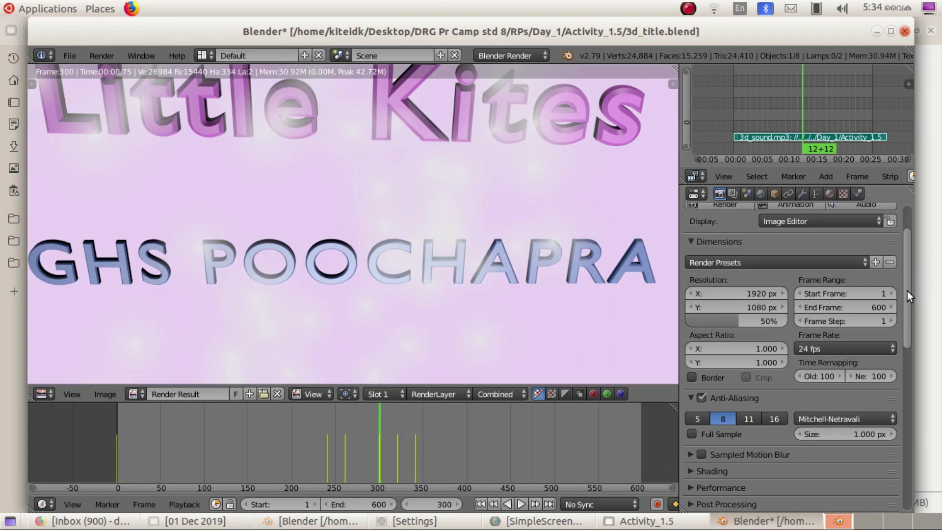
left_click_drag(908, 291, 902, 378)
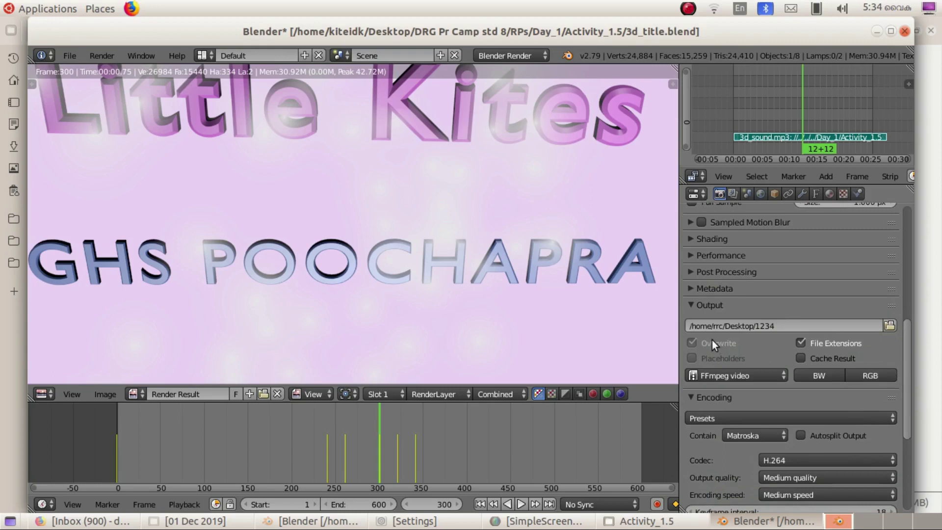
left_click(887, 325)
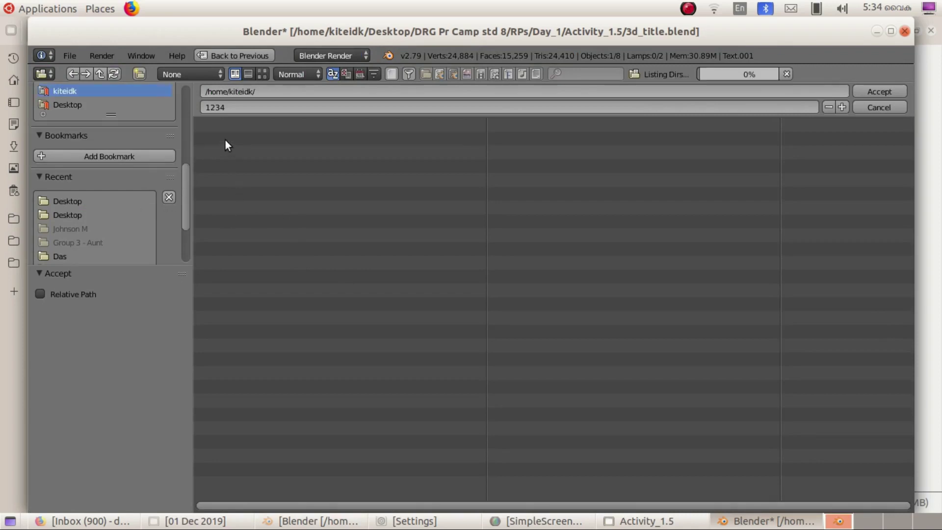
left_click(226, 140)
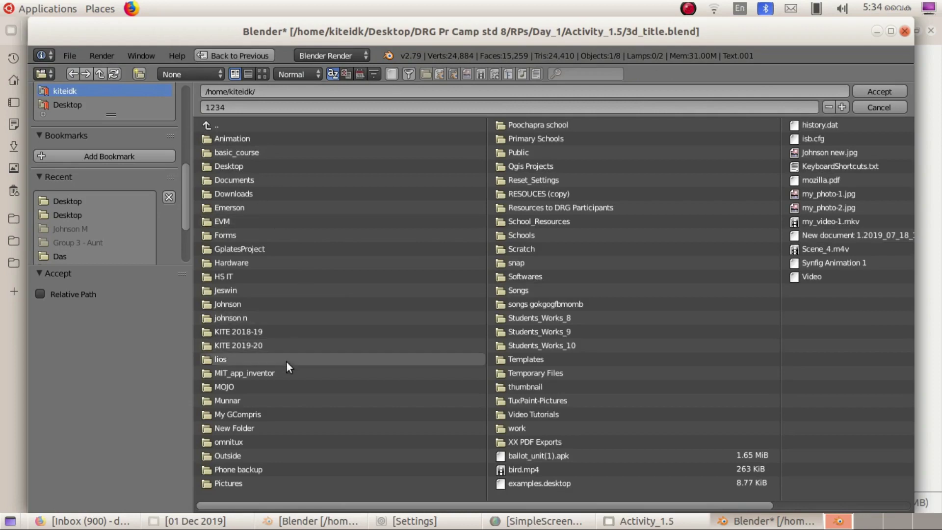
left_click(231, 167)
left_click(225, 107)
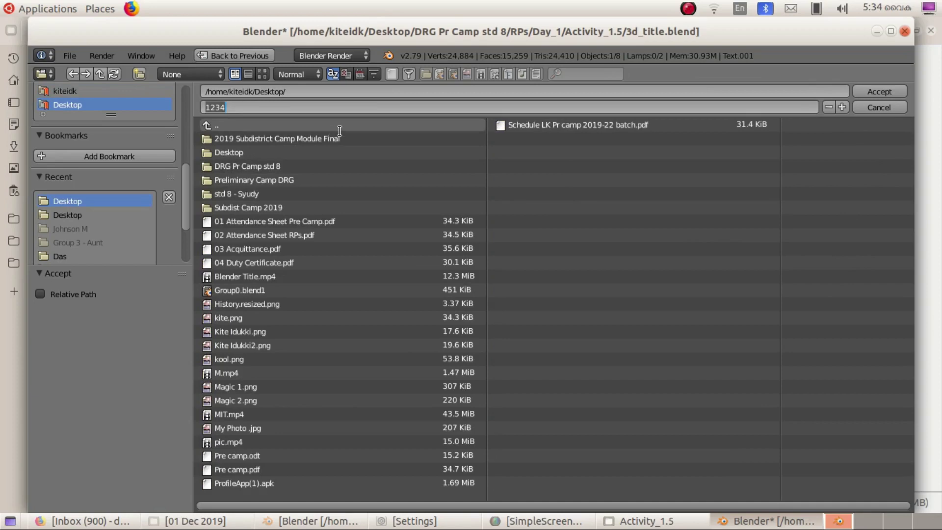
type("ghspoochapra")
left_click(872, 91)
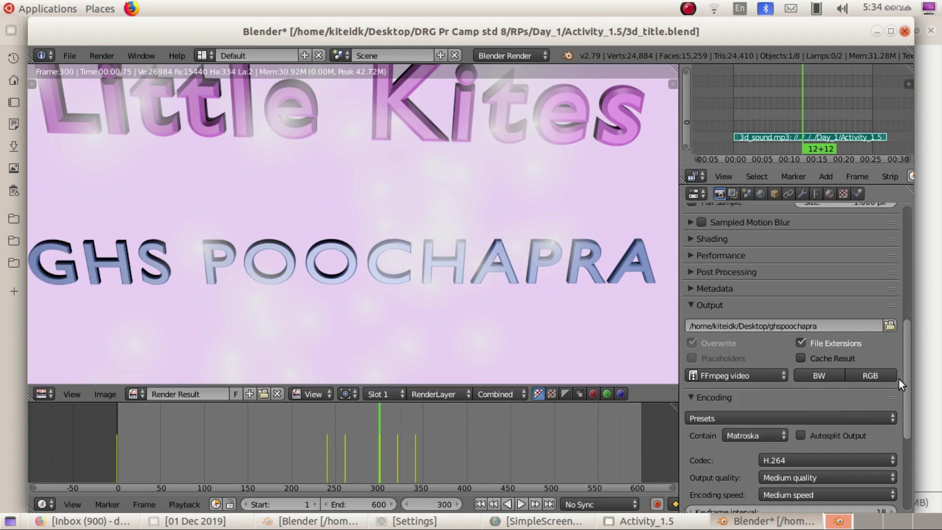
Choose FFmpeg video as the output file format and render the full animation.
left_click(781, 375)
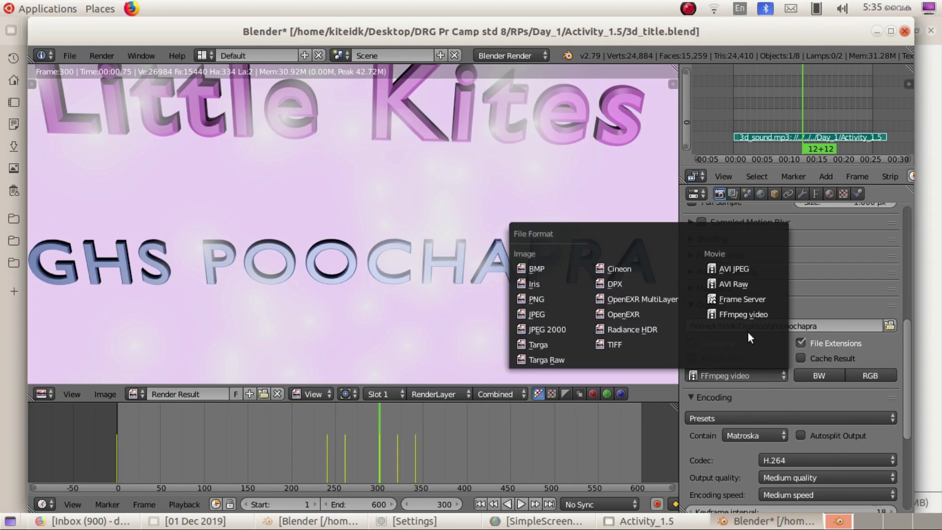
left_click(743, 314)
left_click_drag(904, 383, 906, 284)
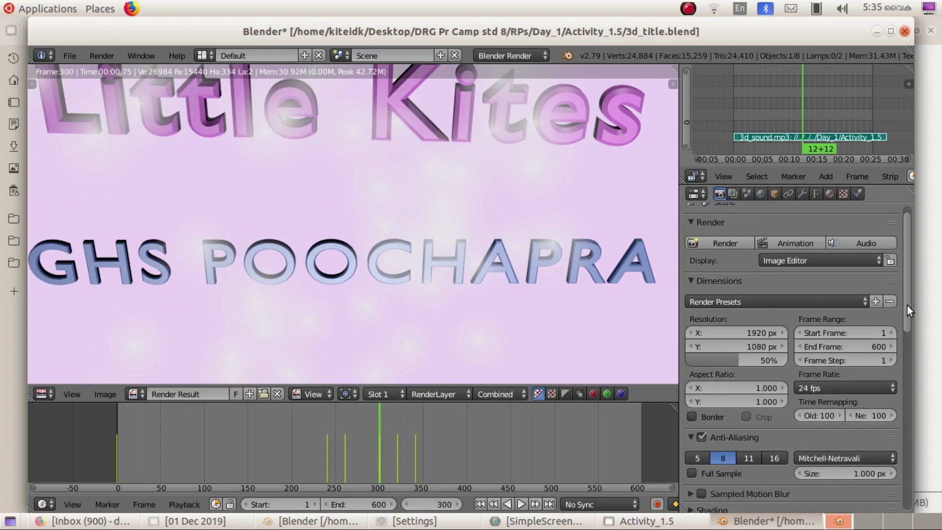
left_click_drag(905, 284, 906, 275)
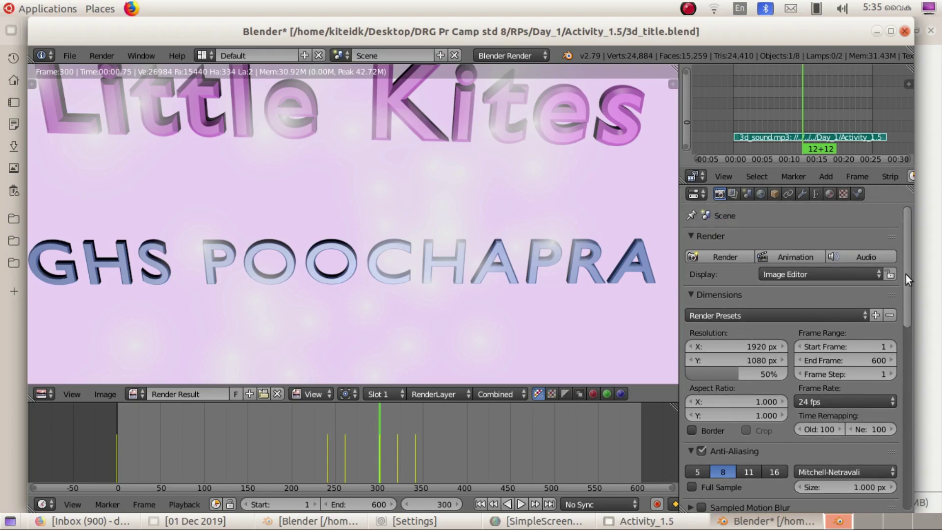
left_click(784, 257)
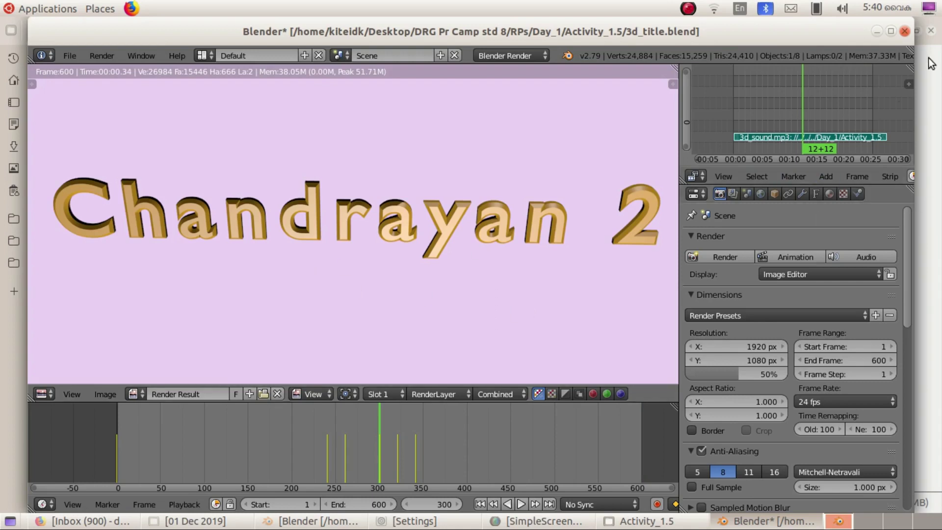
Minimize the open windows and play the rendered ghspoochapra0001-0600.mkv from the desktop.
left_click(876, 32)
left_click(907, 34)
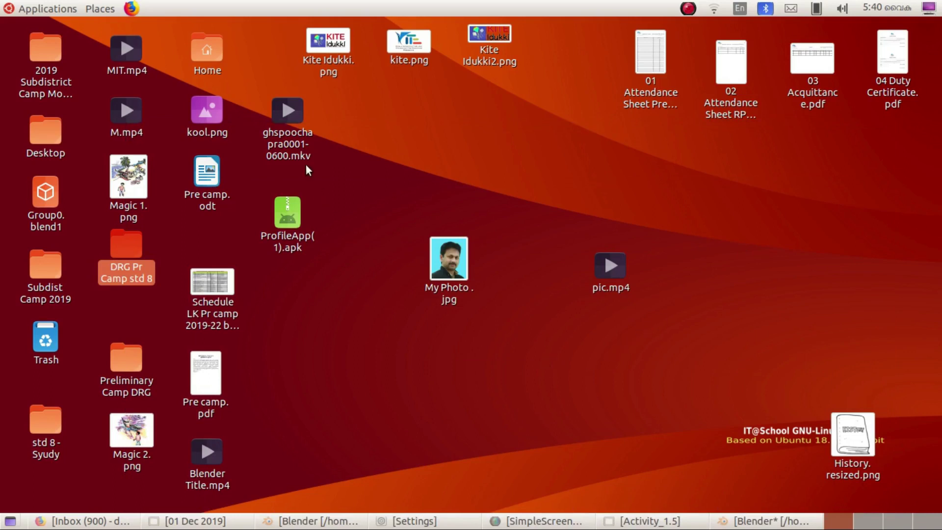
double_click(294, 141)
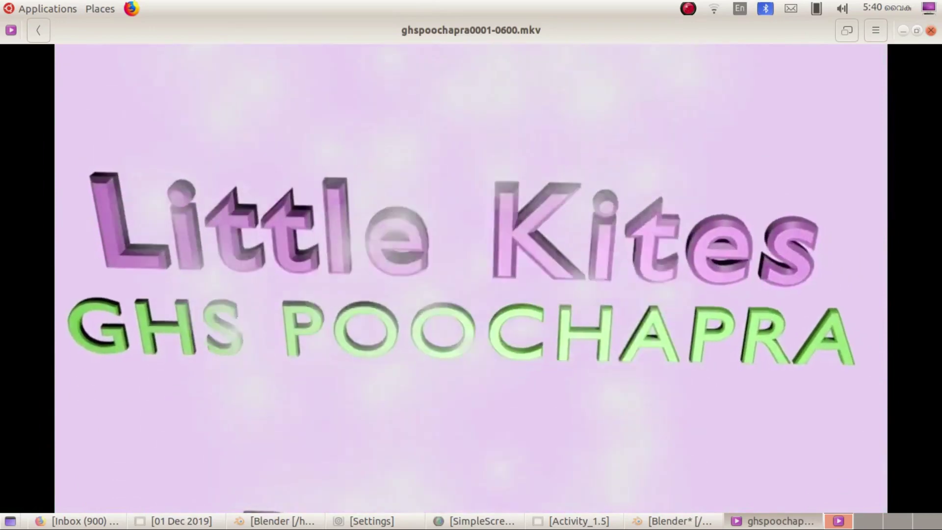
mouse_move(575, 484)
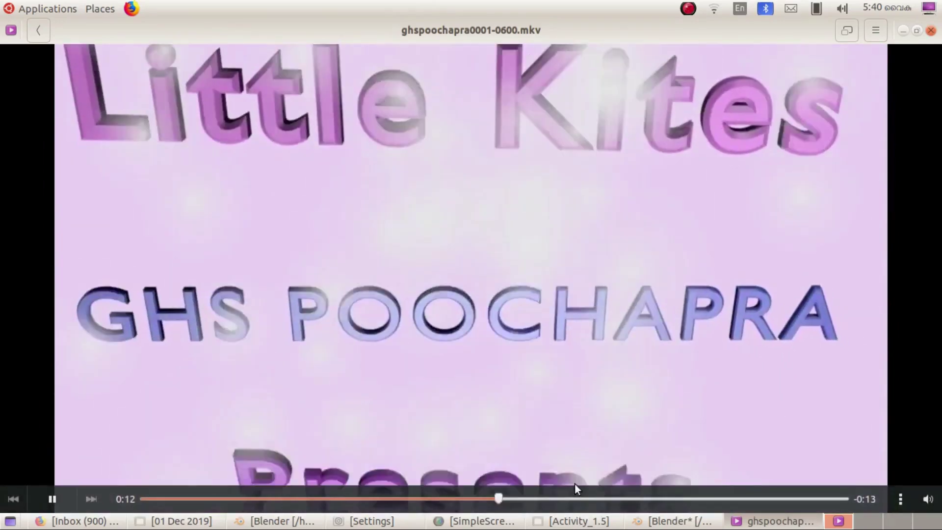